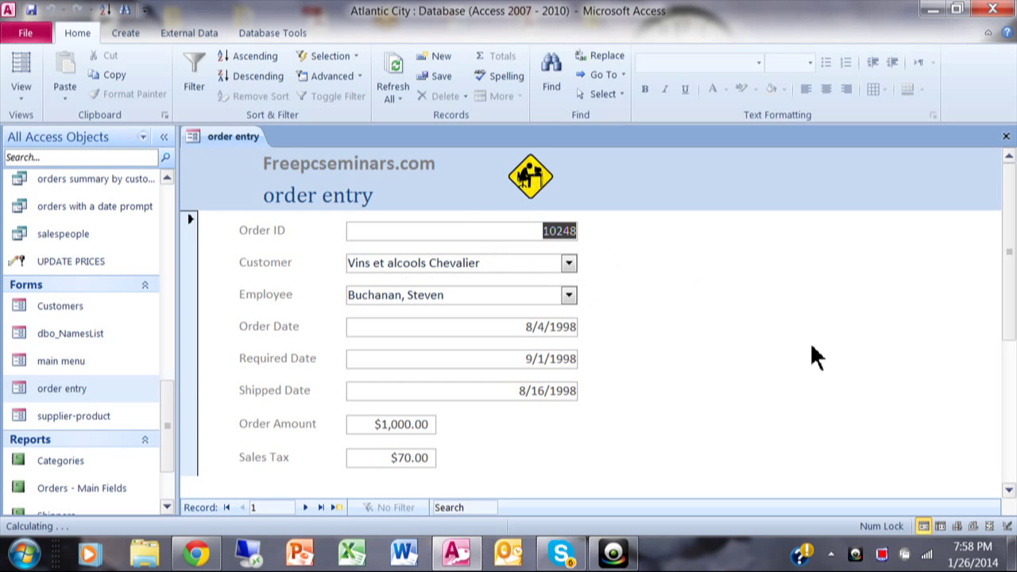
Switch the order entry form to Design View and turn on Use Control Wizards.
right_click(230, 143)
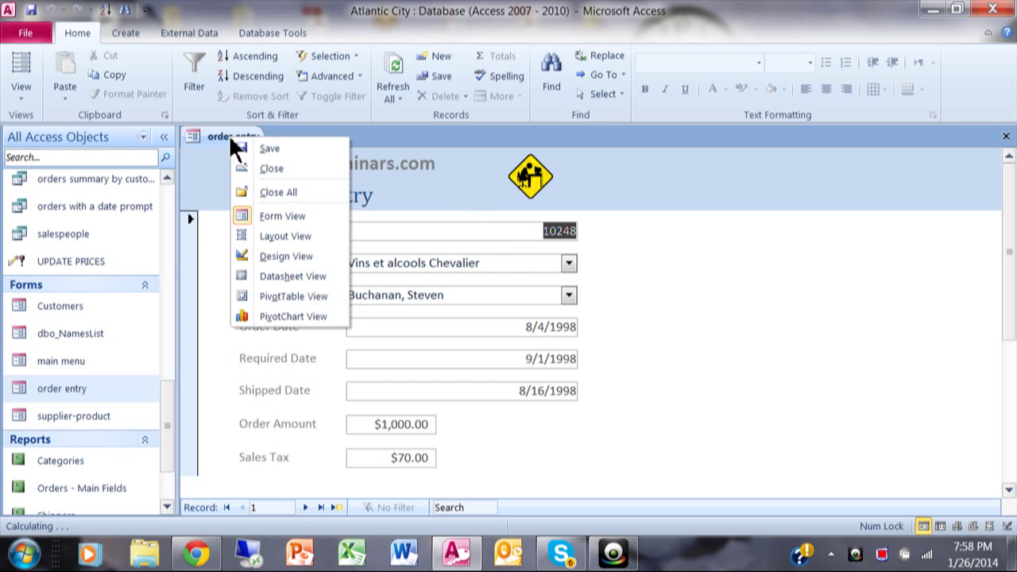
click(271, 254)
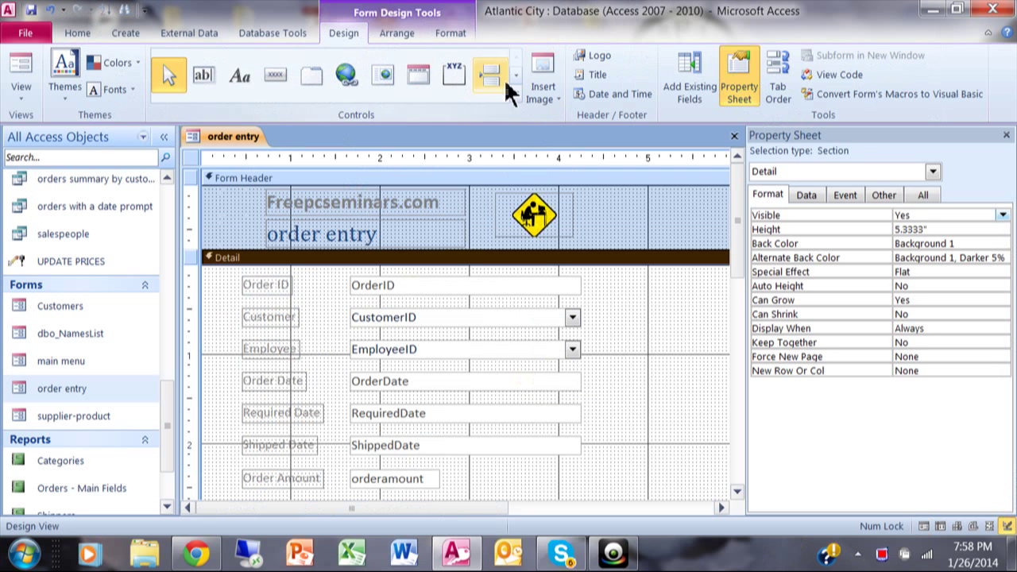
click(516, 95)
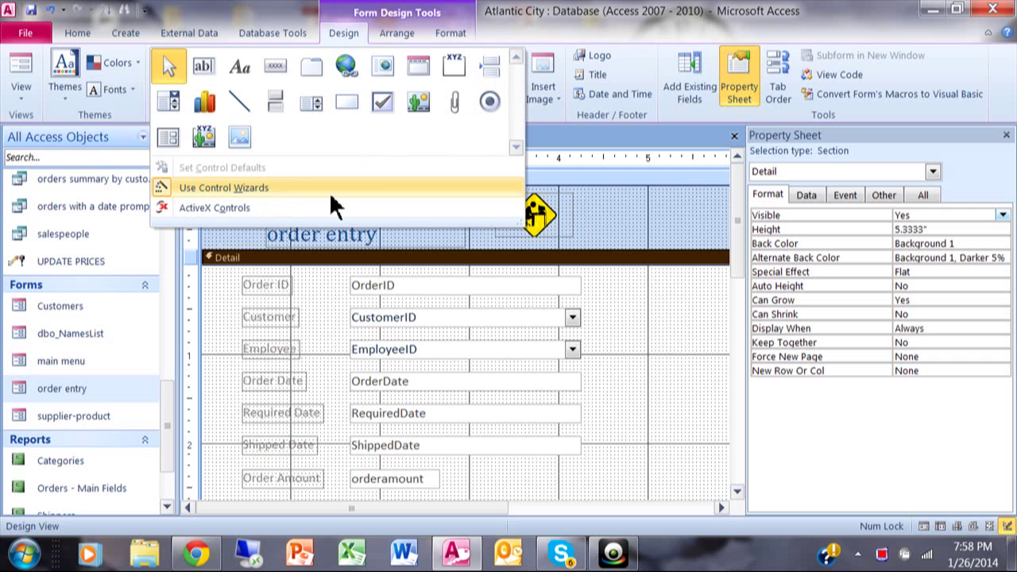
click(636, 227)
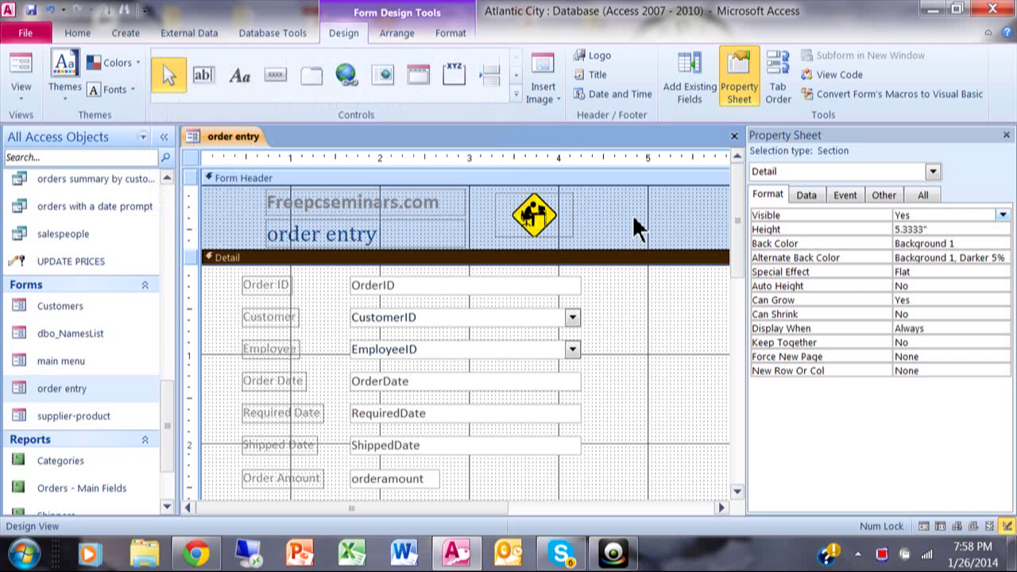
Place a command button in the order entry Form Header, allowing the wizard past the Security Notice.
click(272, 74)
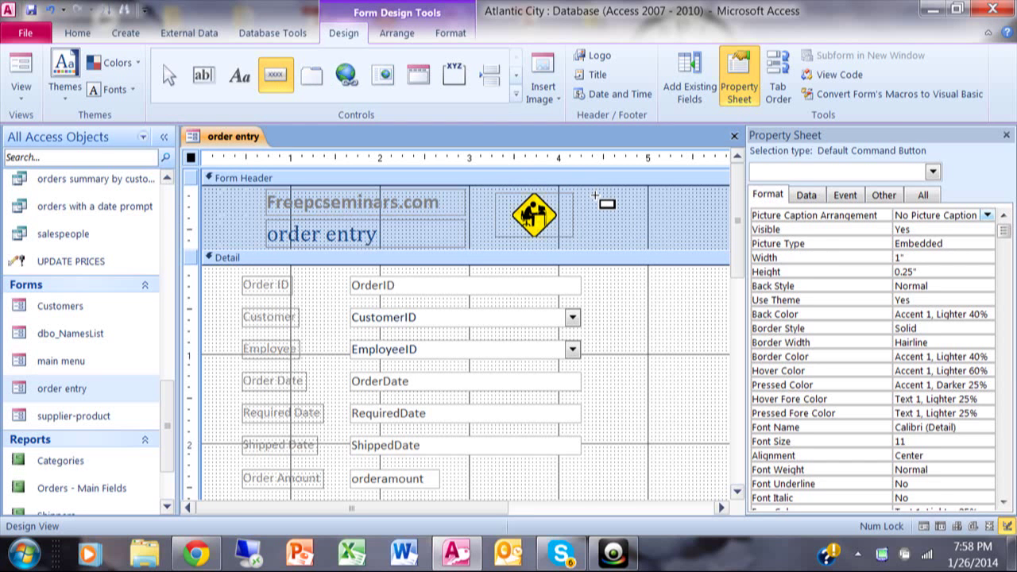
click(596, 196)
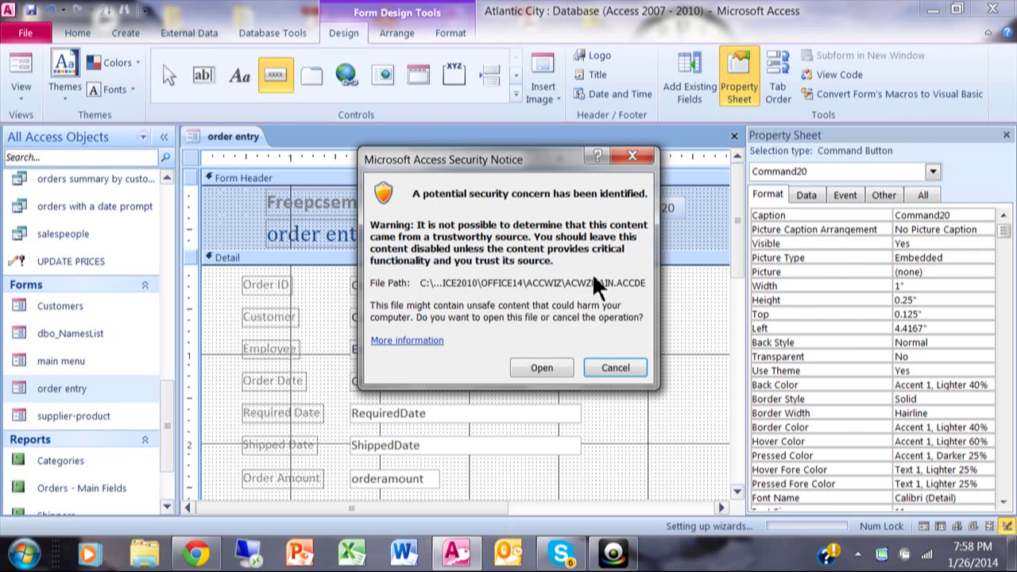
click(539, 368)
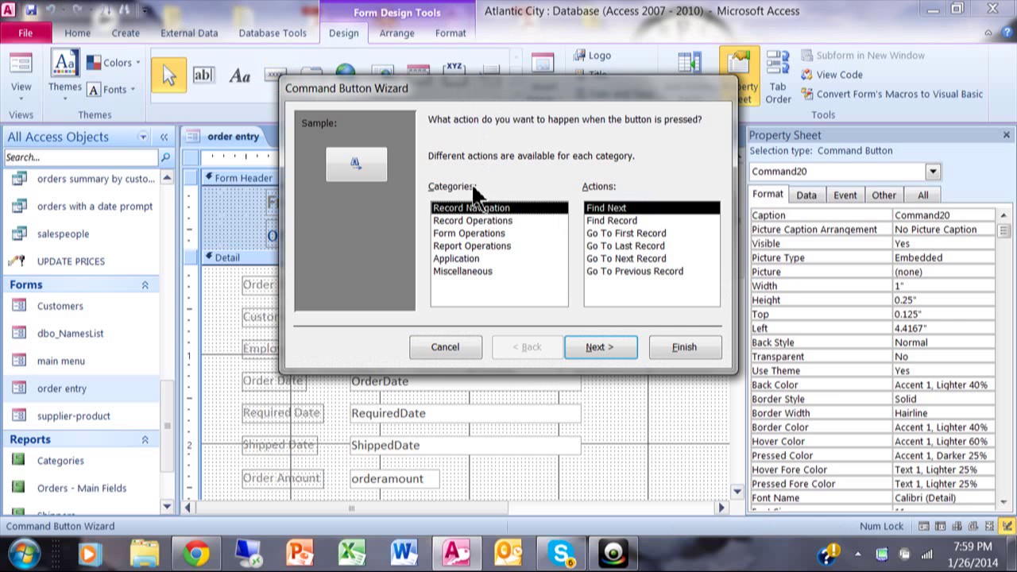
Set the button to Form Operations > Open Form for Customers, finding specific data to display.
click(458, 236)
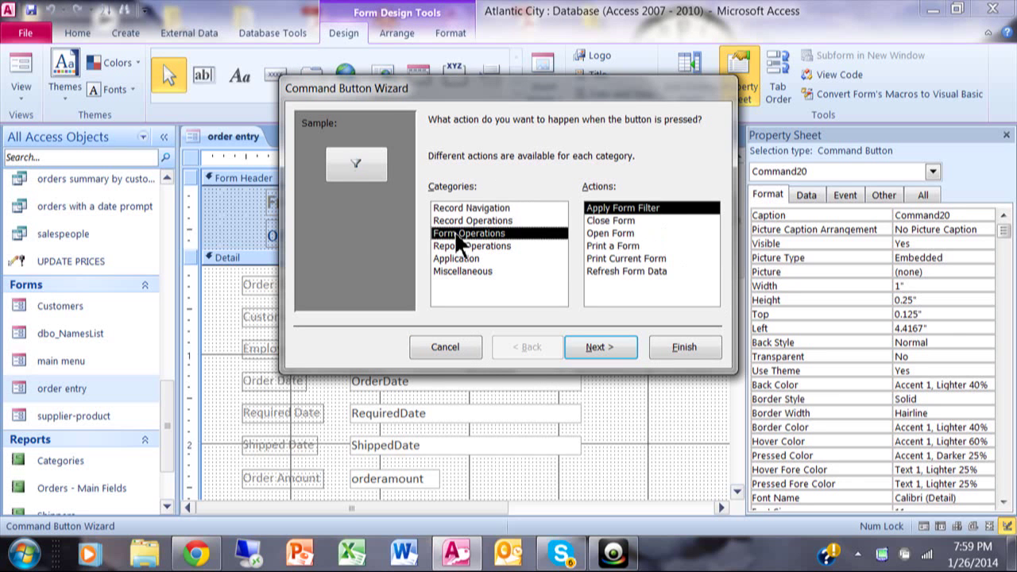
click(603, 231)
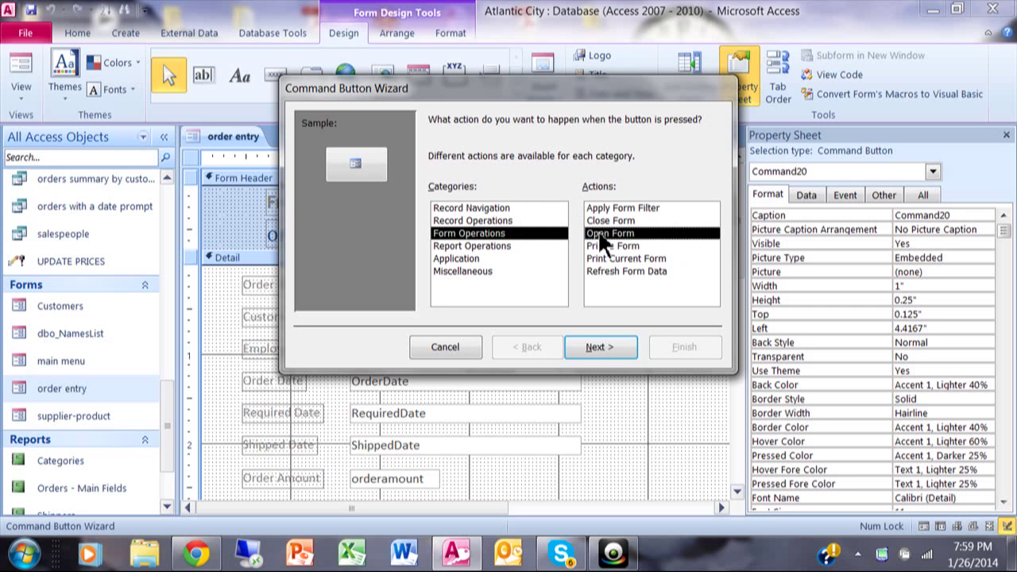
click(586, 347)
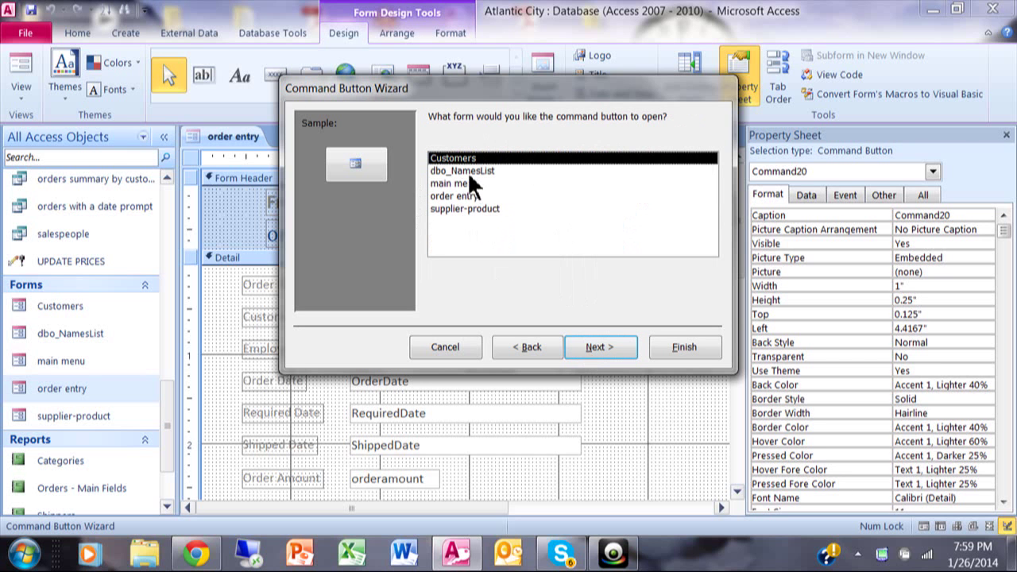
click(587, 349)
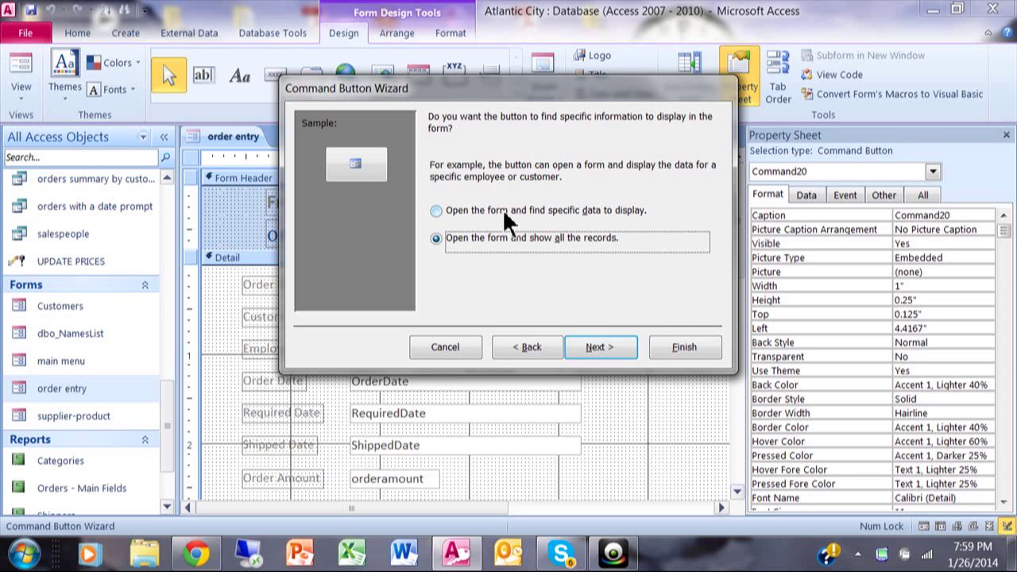
click(437, 210)
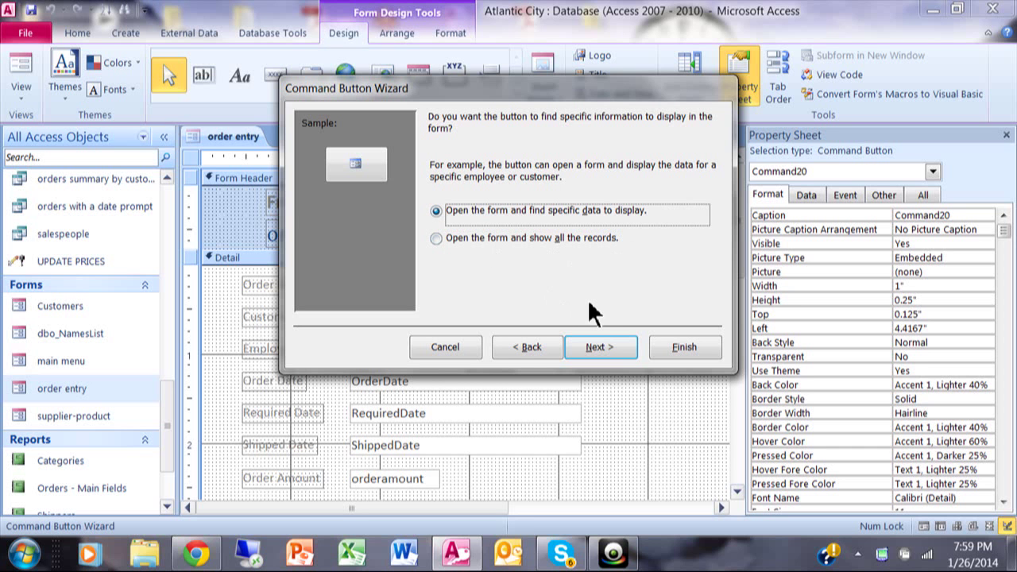
Pair CustomerID on order entry with CustomerID on Customers as the matching fields.
click(595, 350)
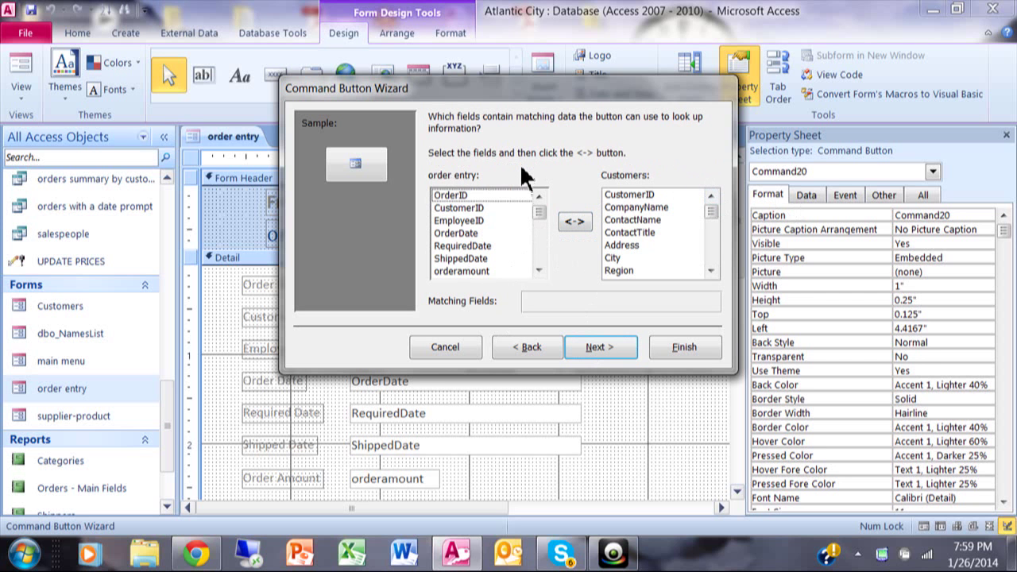
click(469, 208)
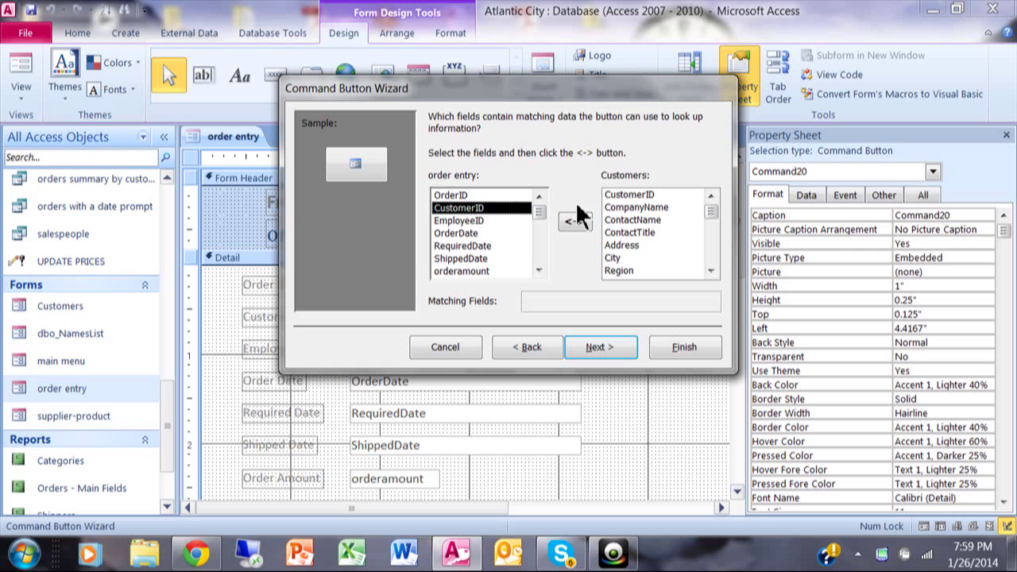
click(624, 196)
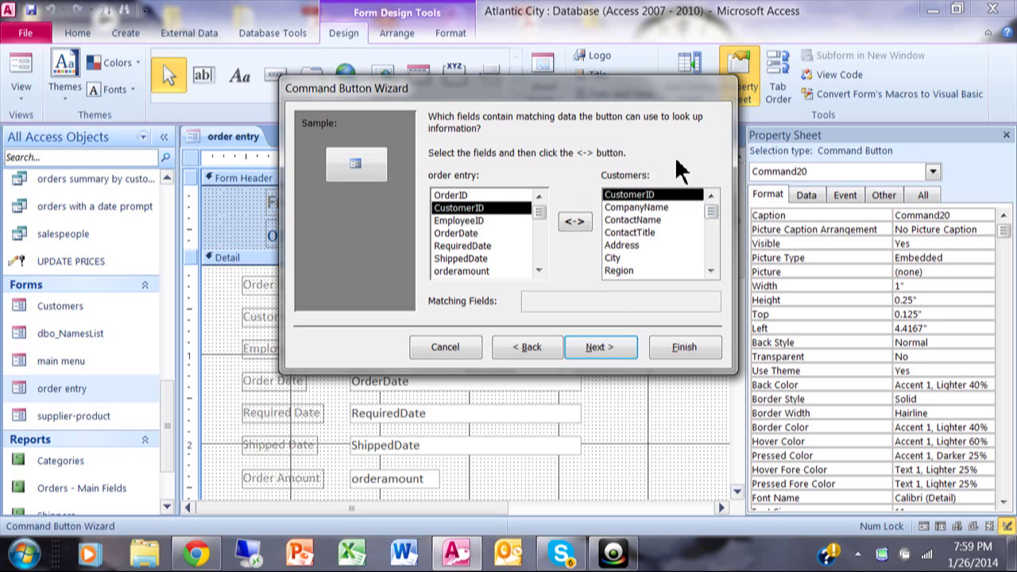
click(572, 221)
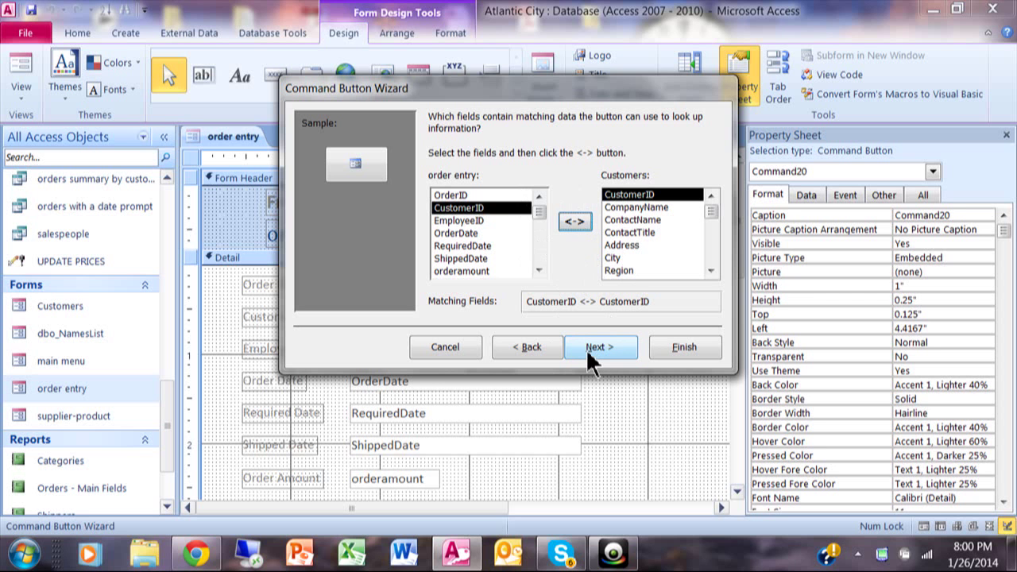
Give the button the text caption 'Go to Current Customer' instead of 'Open Form'.
click(586, 348)
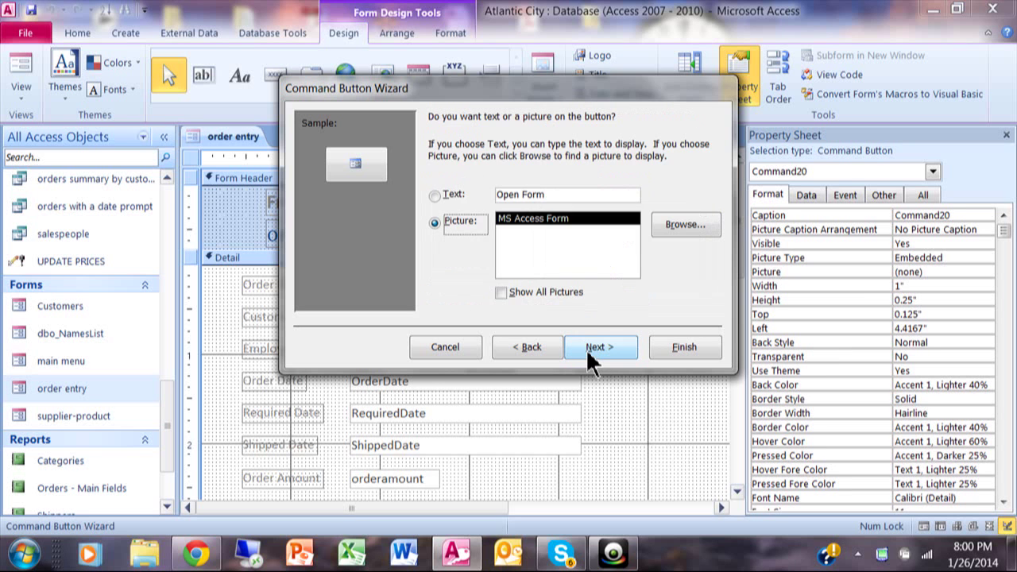
click(436, 194)
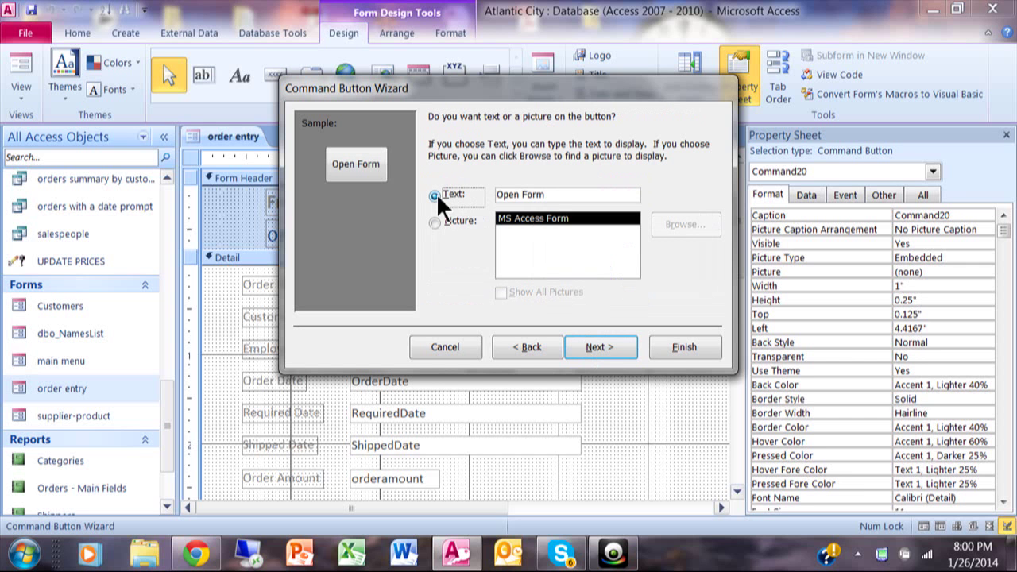
drag(561, 194, 443, 158)
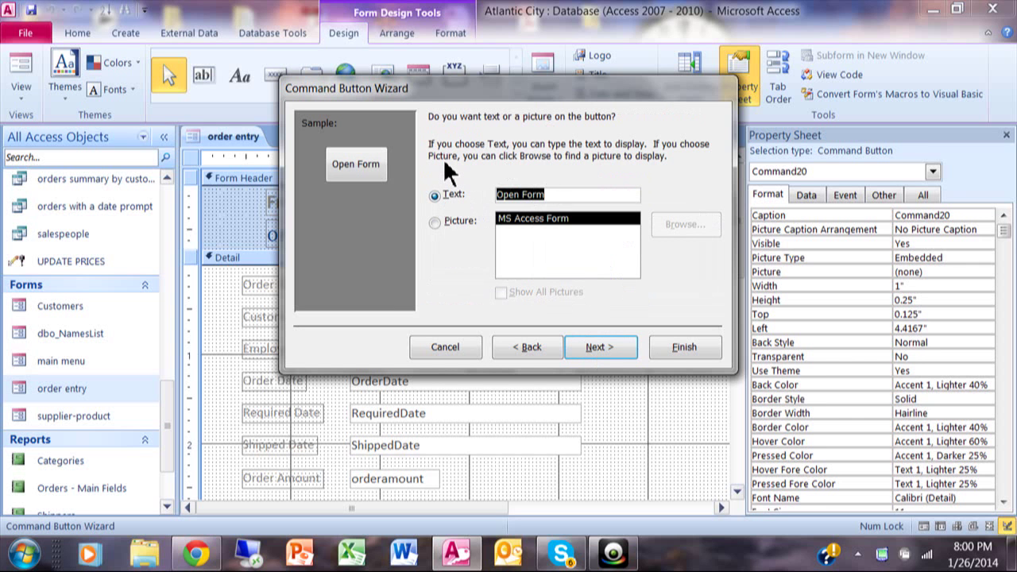
text(Go to )
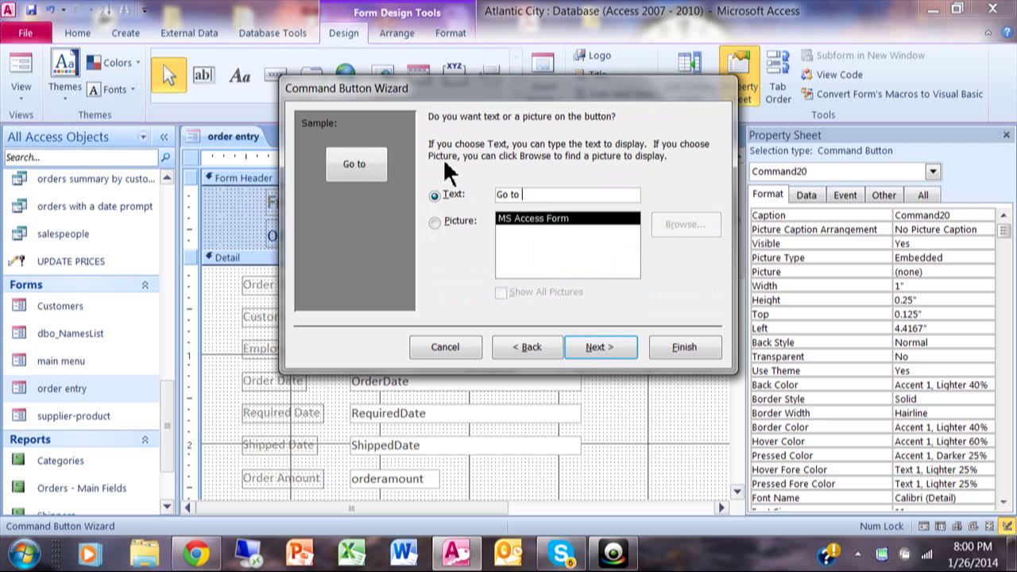
text(Current Customer)
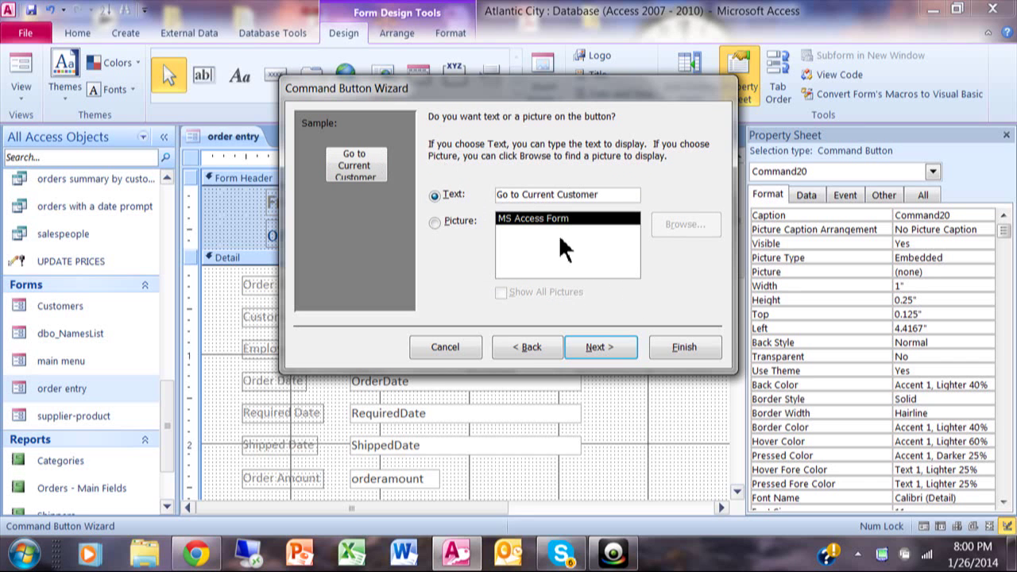
Name the button customerbutton and finish the wizard.
click(593, 346)
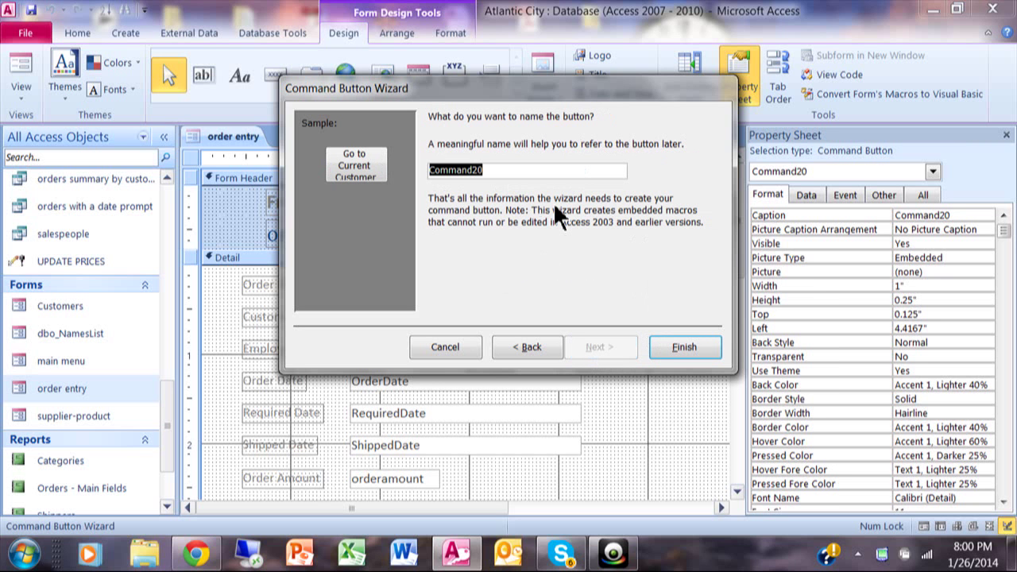
text(cust)
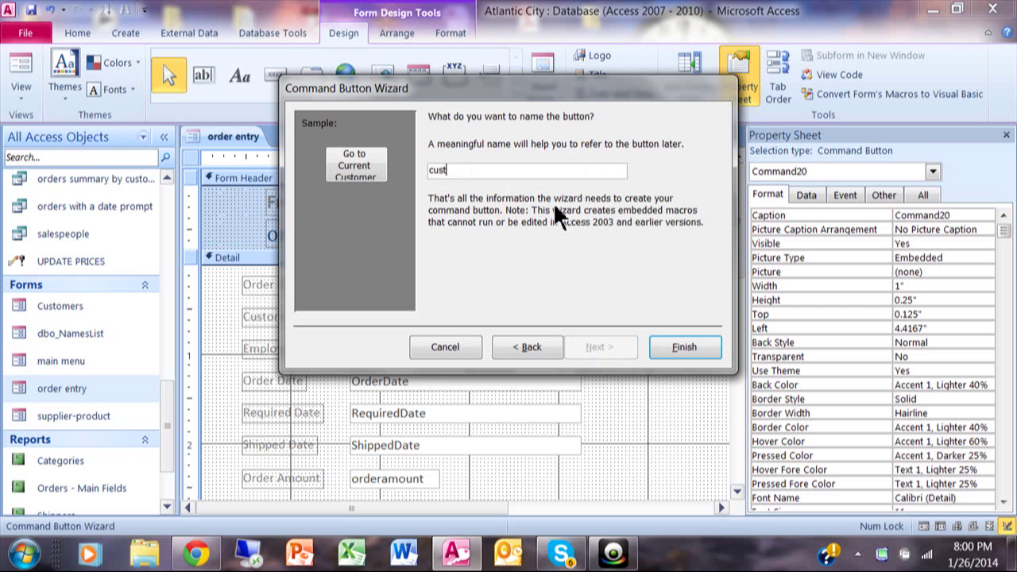
text(omerbutton)
click(668, 347)
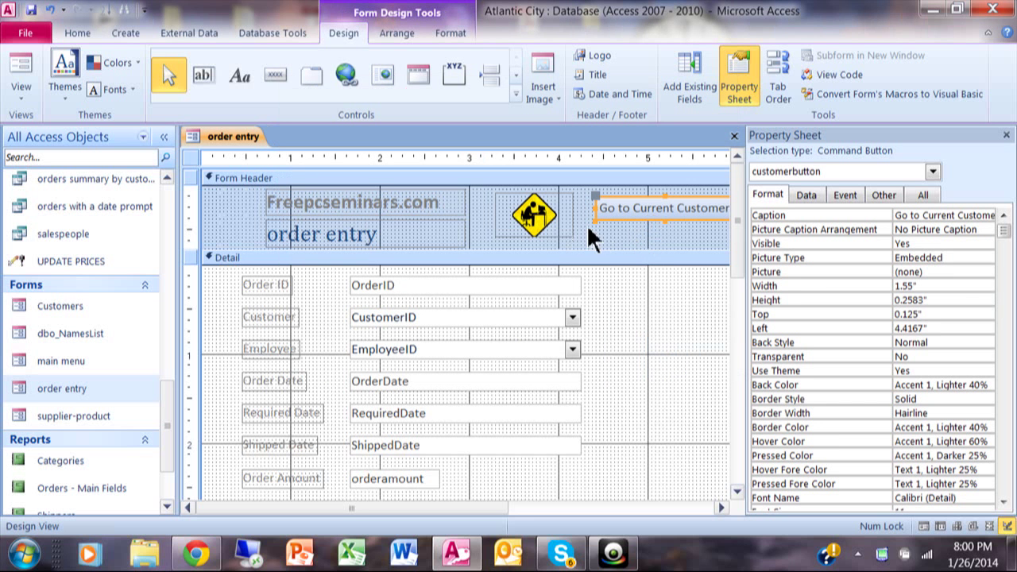
right_click(248, 135)
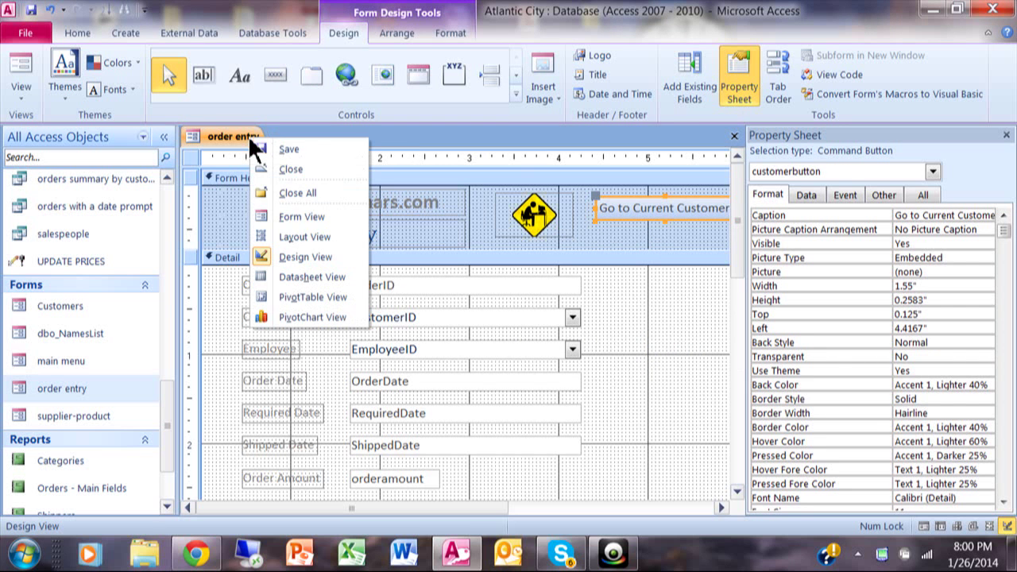
In Form View, advance to order 10256 and open its customer with Go to Current Customer.
click(290, 221)
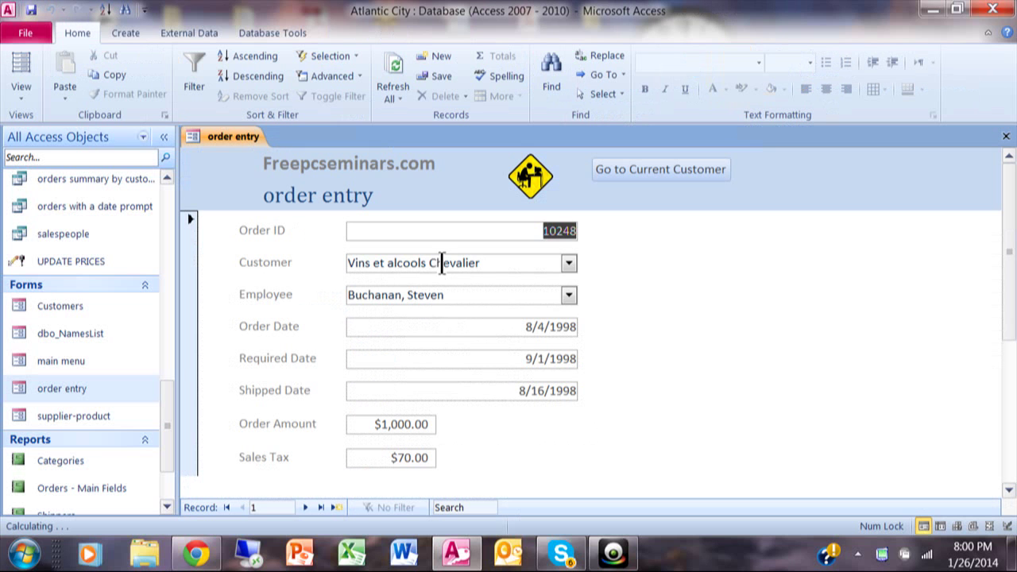
click(306, 507)
click(305, 507)
click(305, 507)
click(305, 508)
click(305, 508)
click(306, 507)
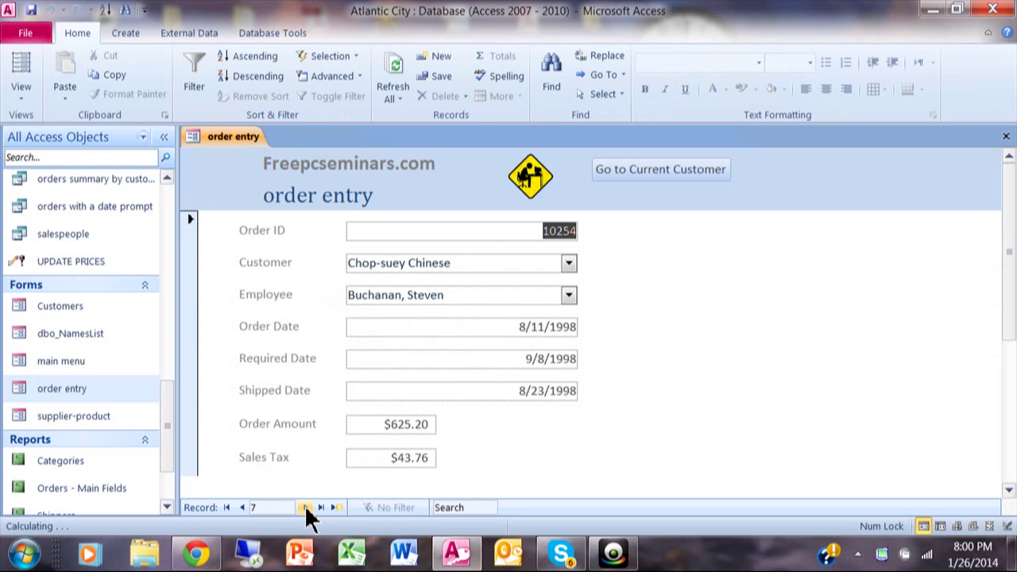
click(305, 507)
click(305, 507)
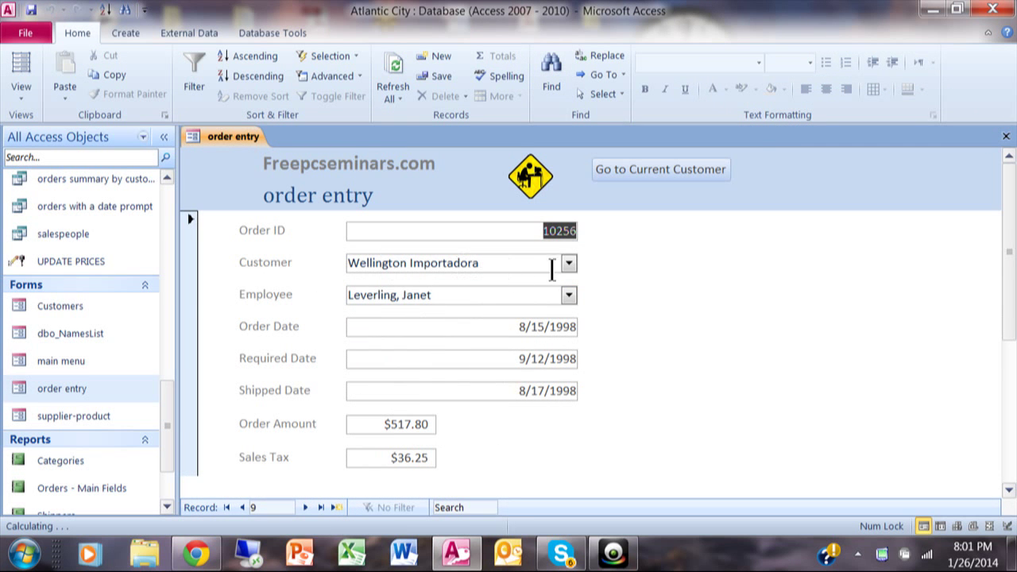
click(652, 175)
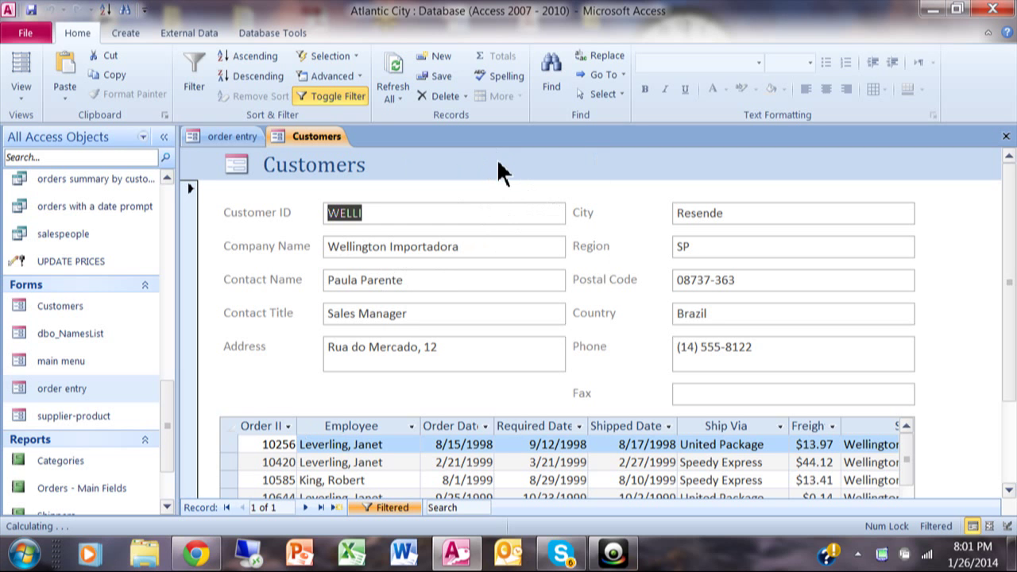
Switch the Customers form to Design View and place a command button in its header.
right_click(322, 145)
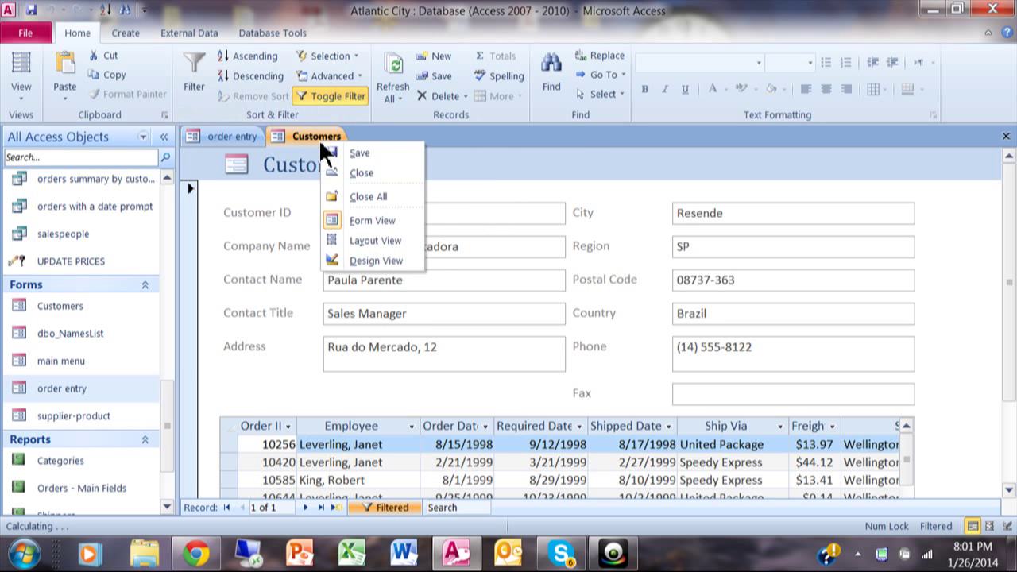
click(356, 260)
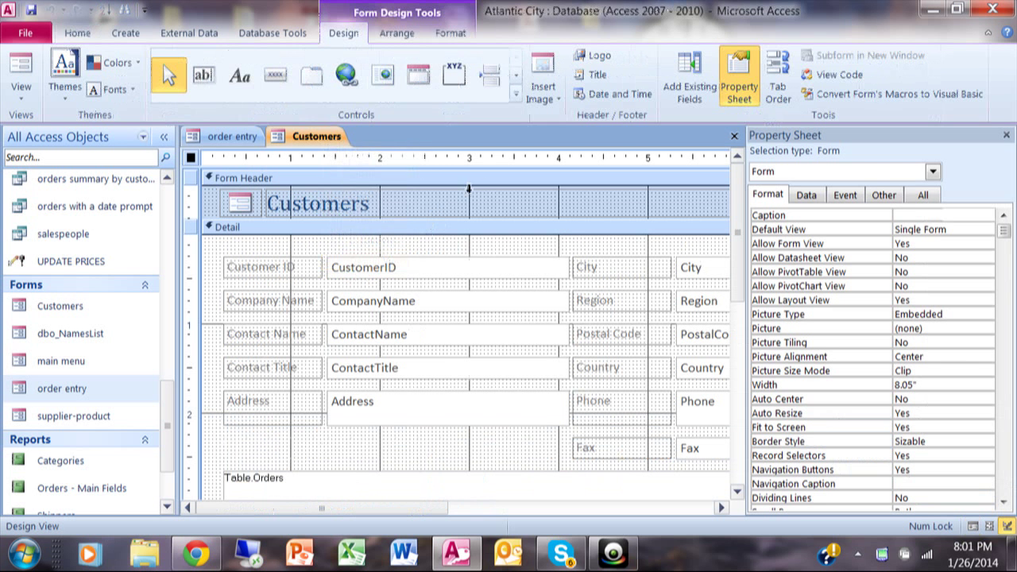
click(281, 74)
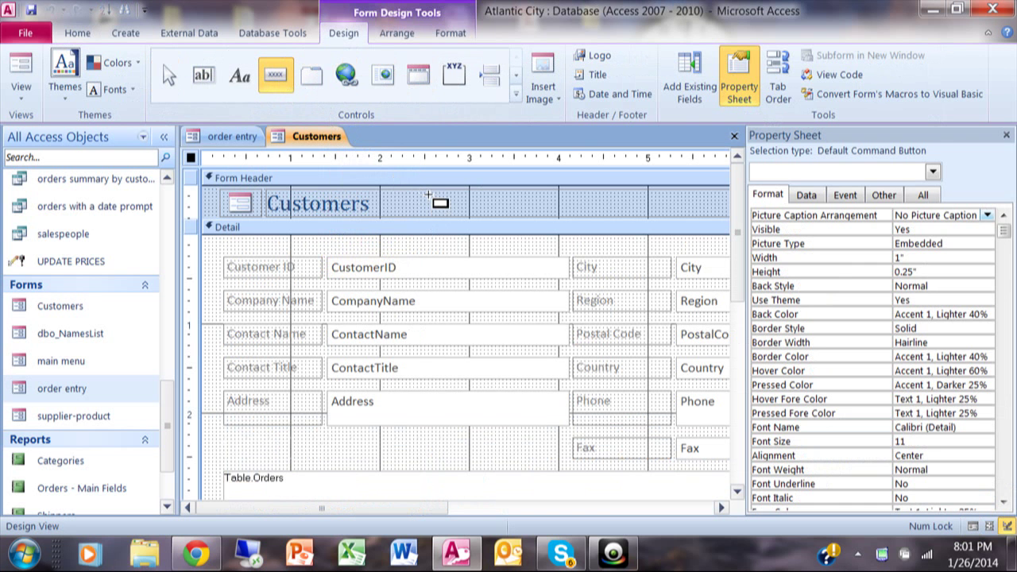
click(428, 193)
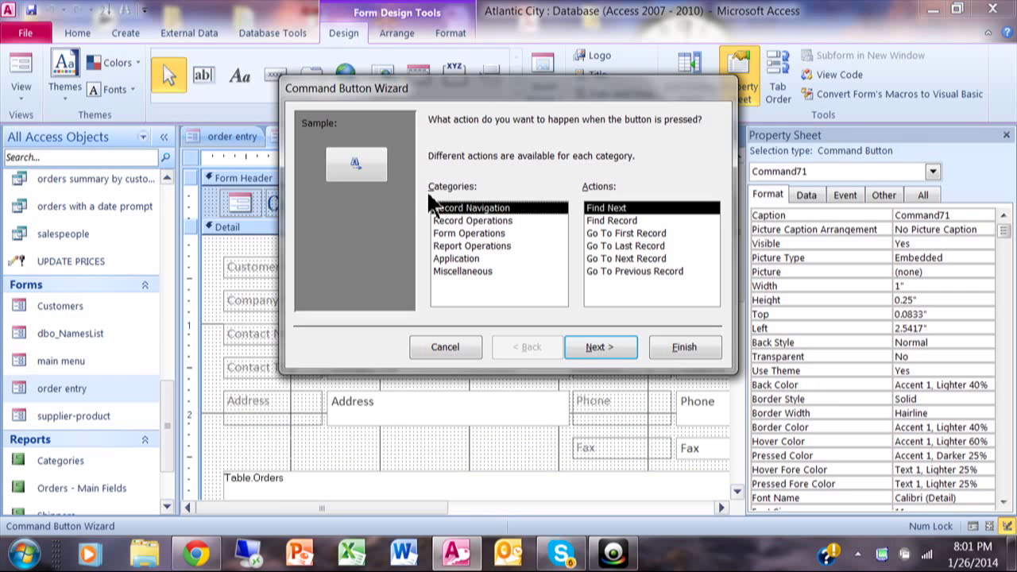
Make the button a Form Operations > Close Form button with text caption, named closebutton.
click(477, 233)
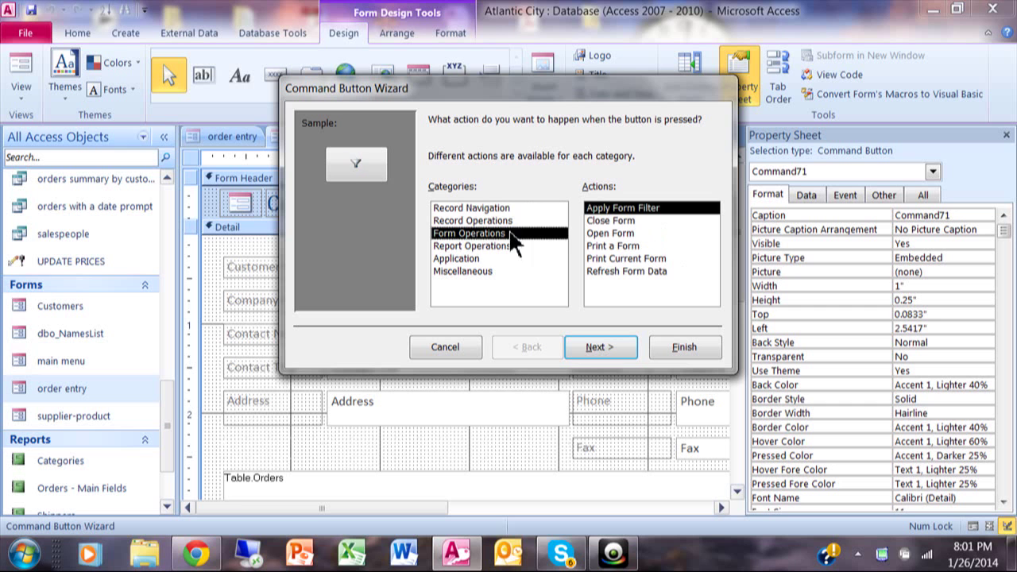
click(592, 221)
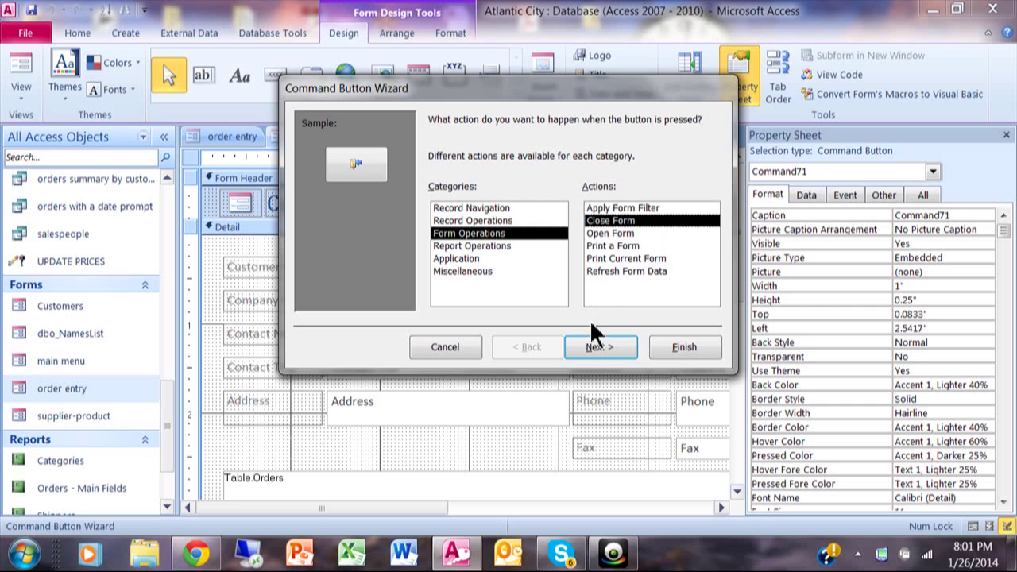
click(588, 361)
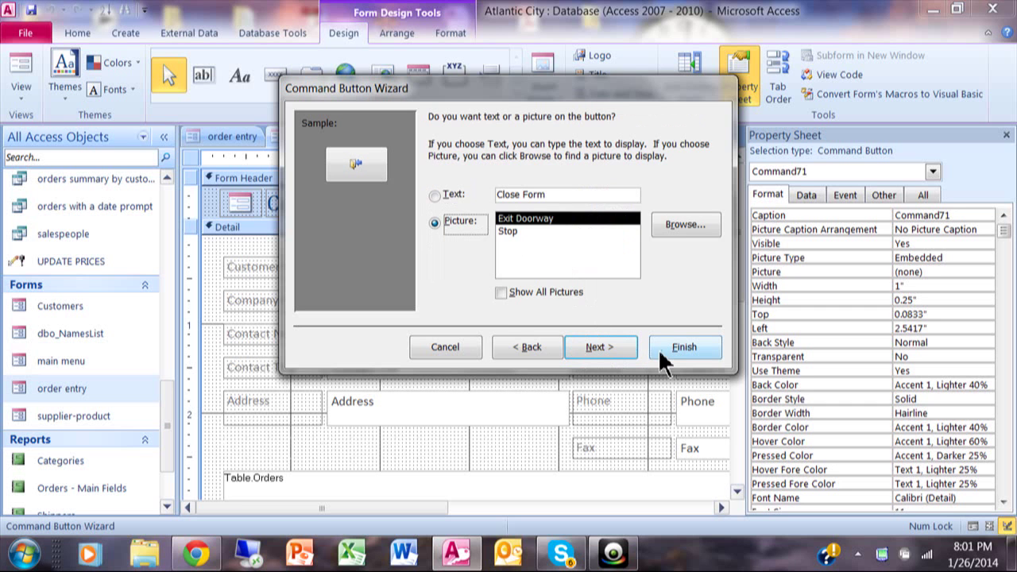
click(437, 193)
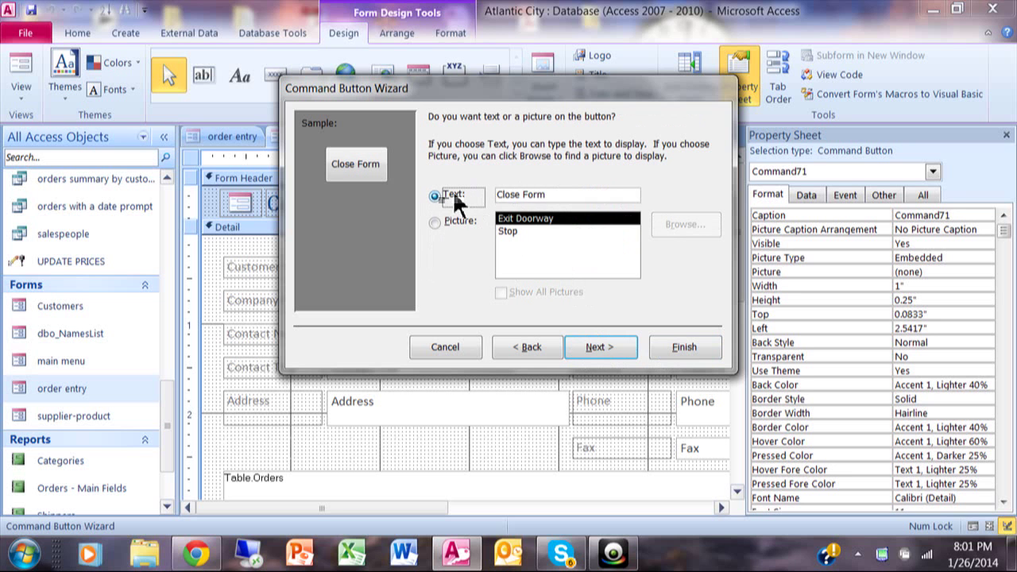
click(600, 348)
text(closebutton)
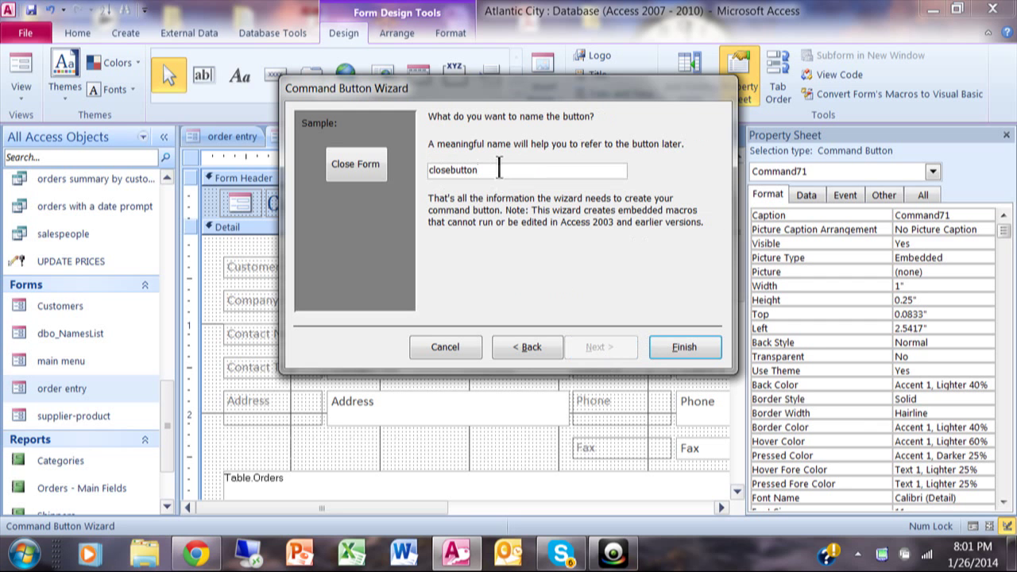
click(667, 351)
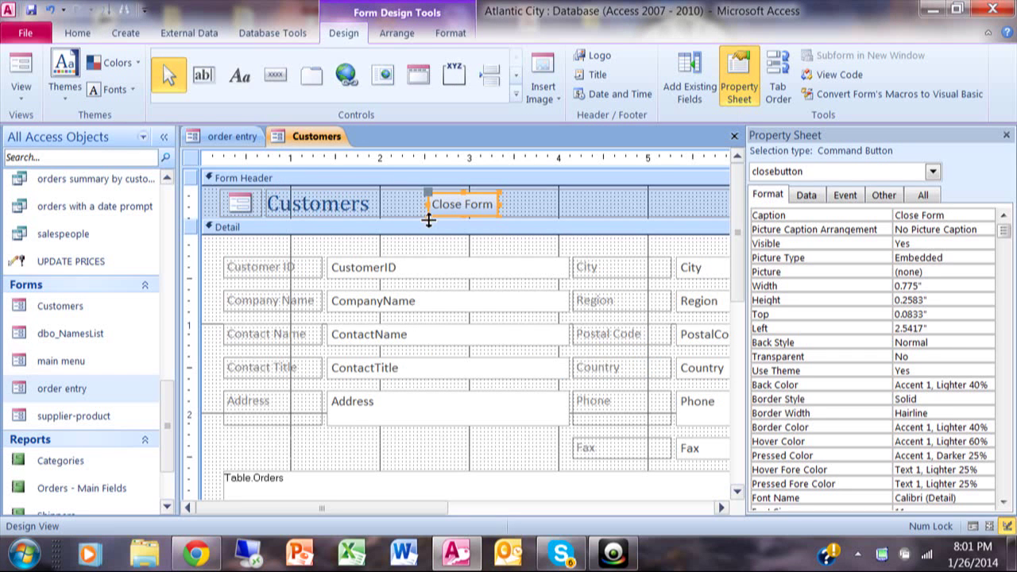
In Form View, close Customers with the Close Form button and save its design changes.
right_click(328, 136)
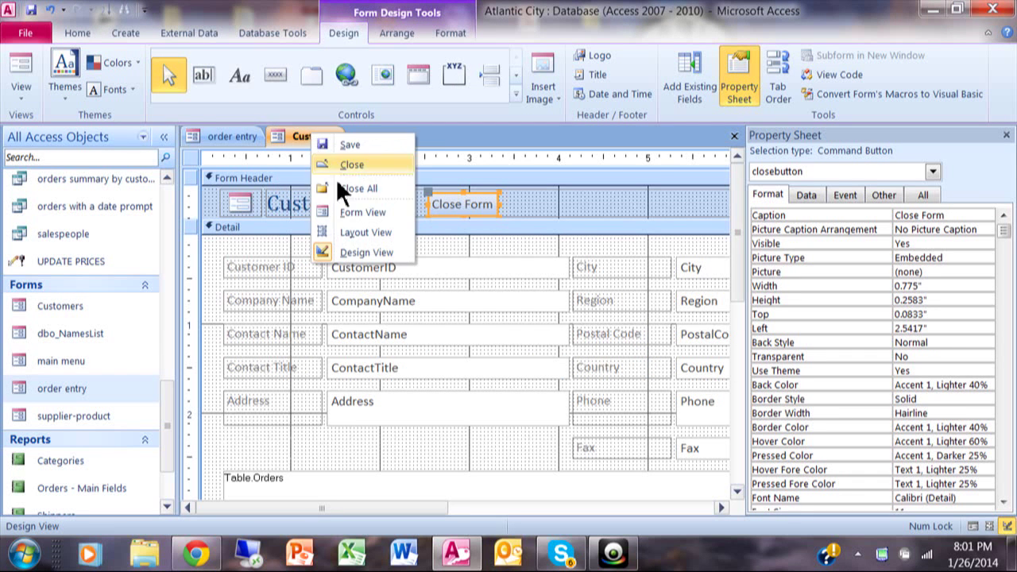
click(354, 212)
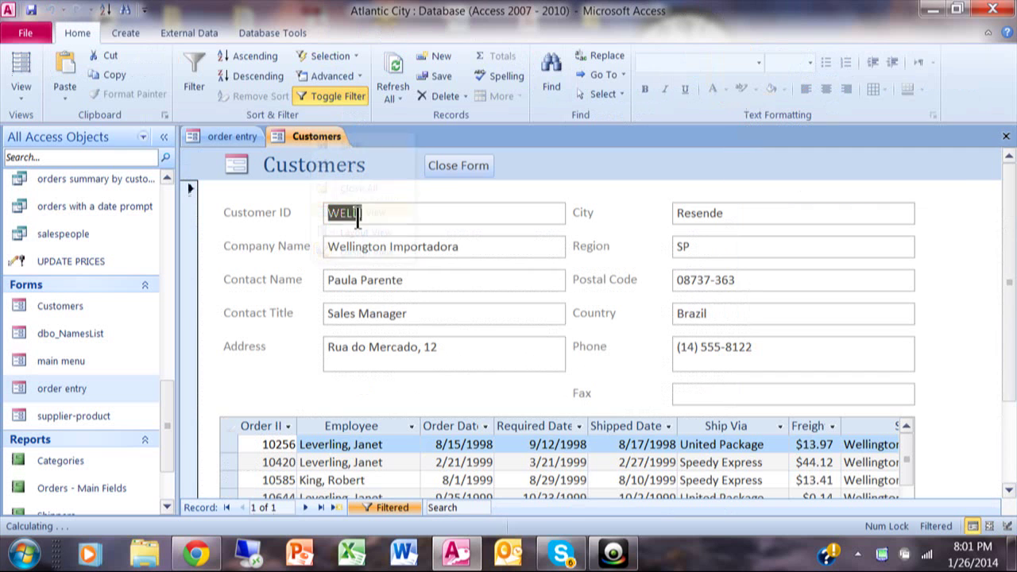
click(443, 170)
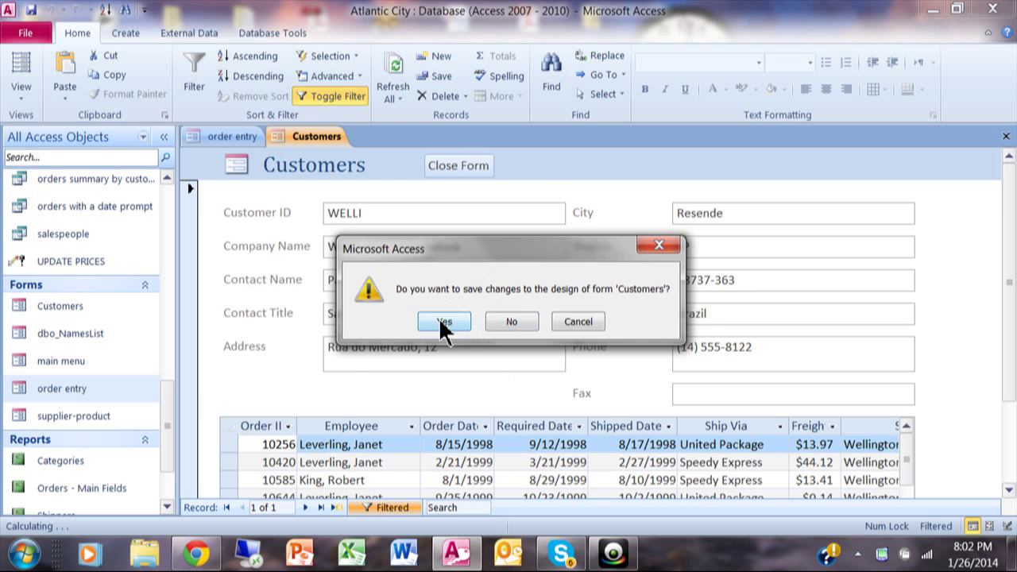
click(443, 323)
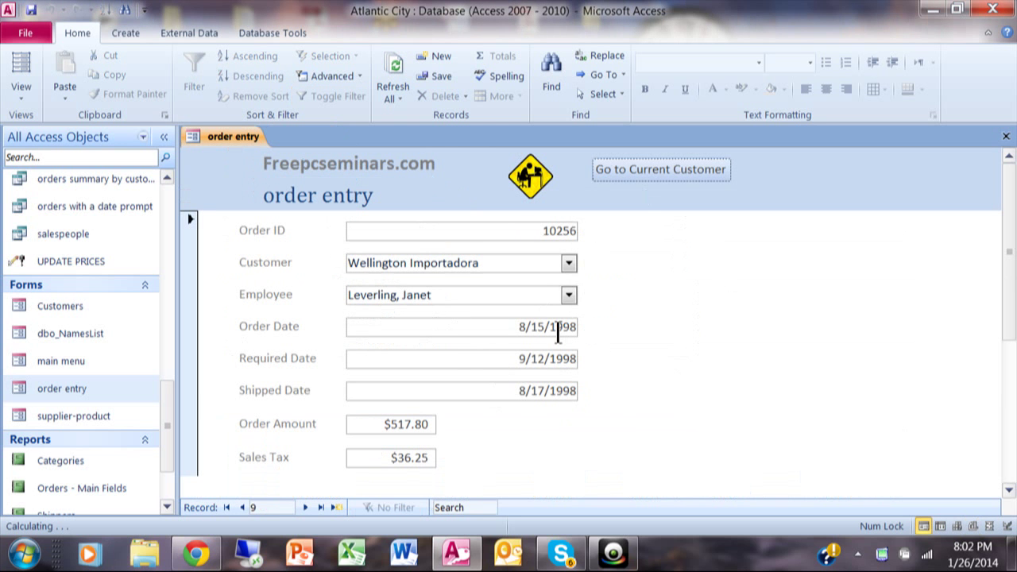
Go to order 10258, open Ernst Handel's customer record, then close it with Close Form.
click(307, 507)
click(307, 507)
click(306, 507)
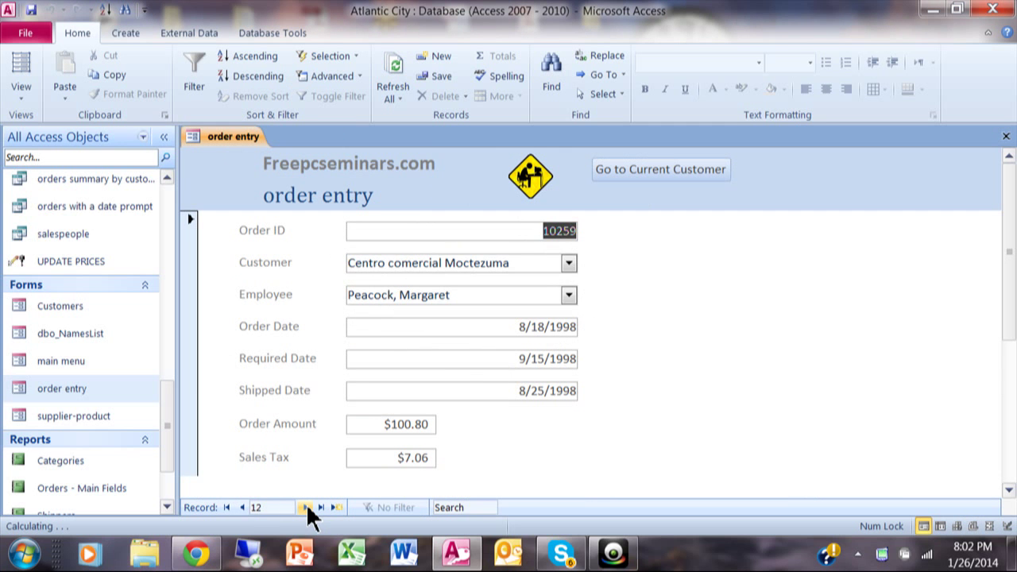
click(243, 507)
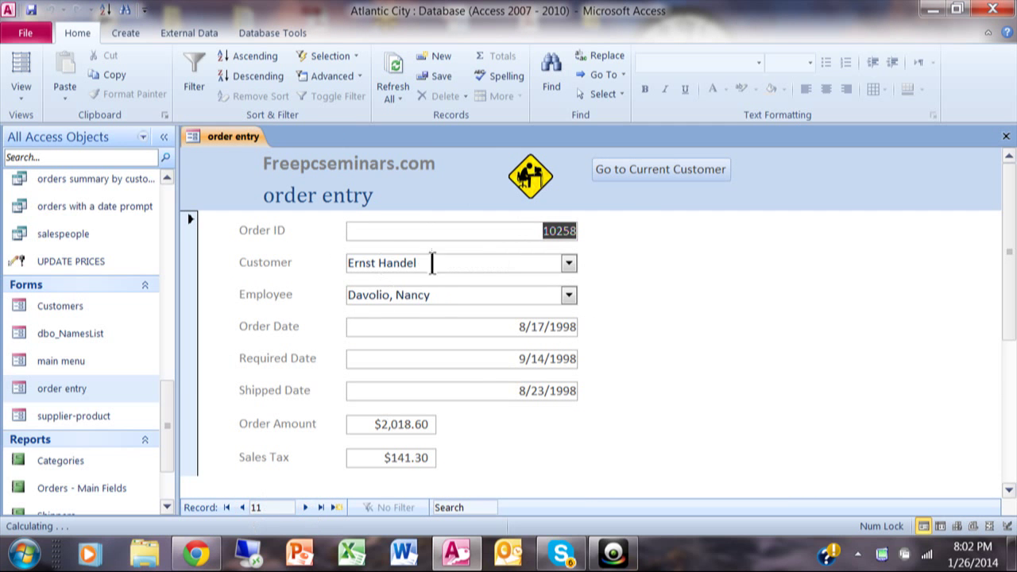
click(645, 173)
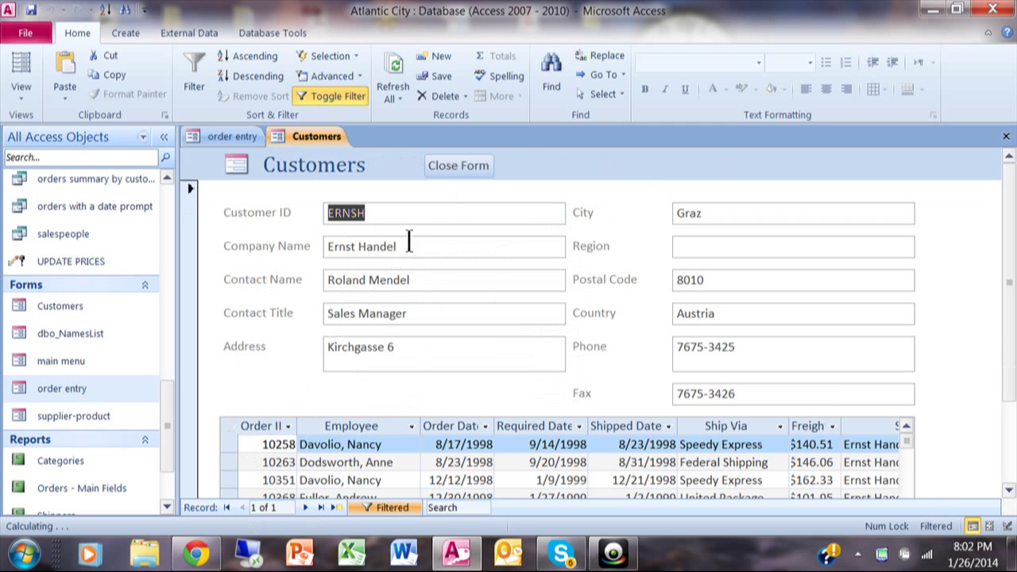
click(455, 167)
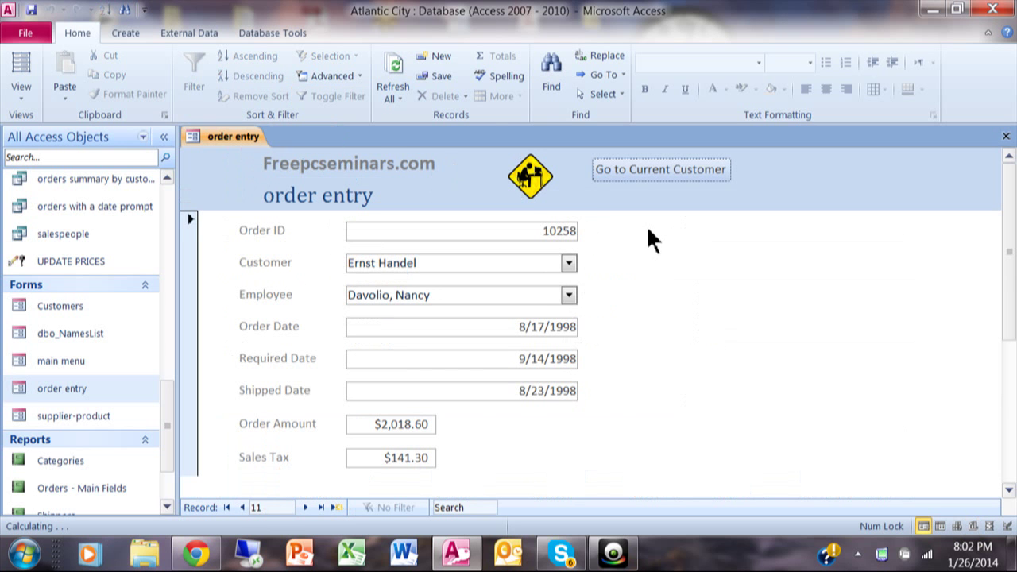
Put the order entry form back in Design View with Use Control Wizards switched on.
right_click(234, 136)
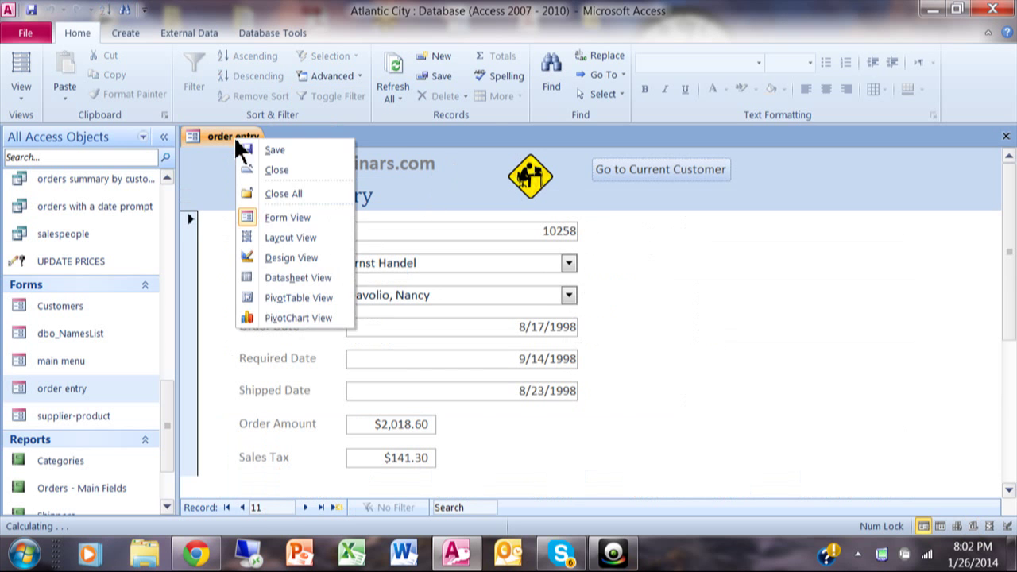
click(304, 259)
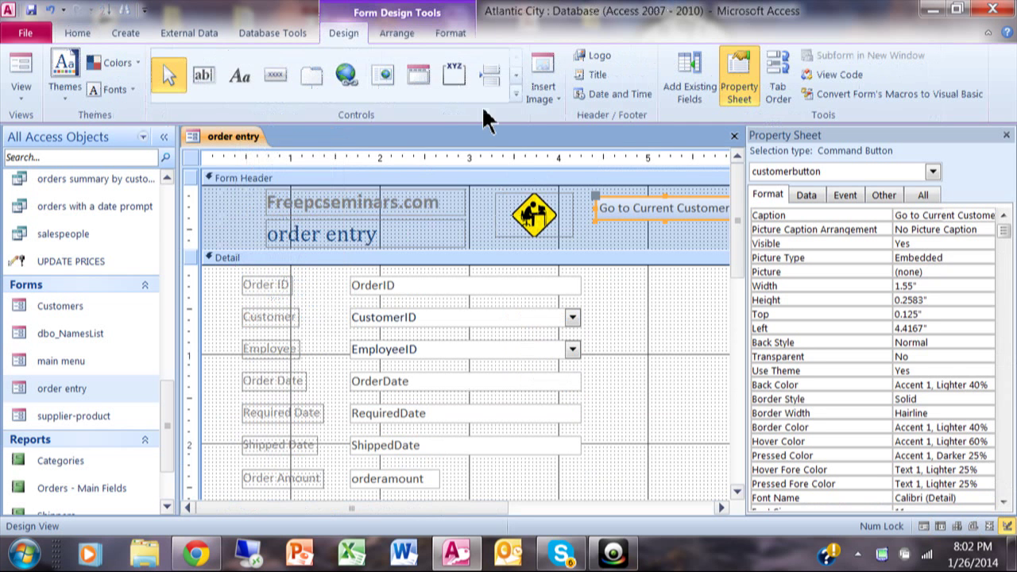
click(515, 94)
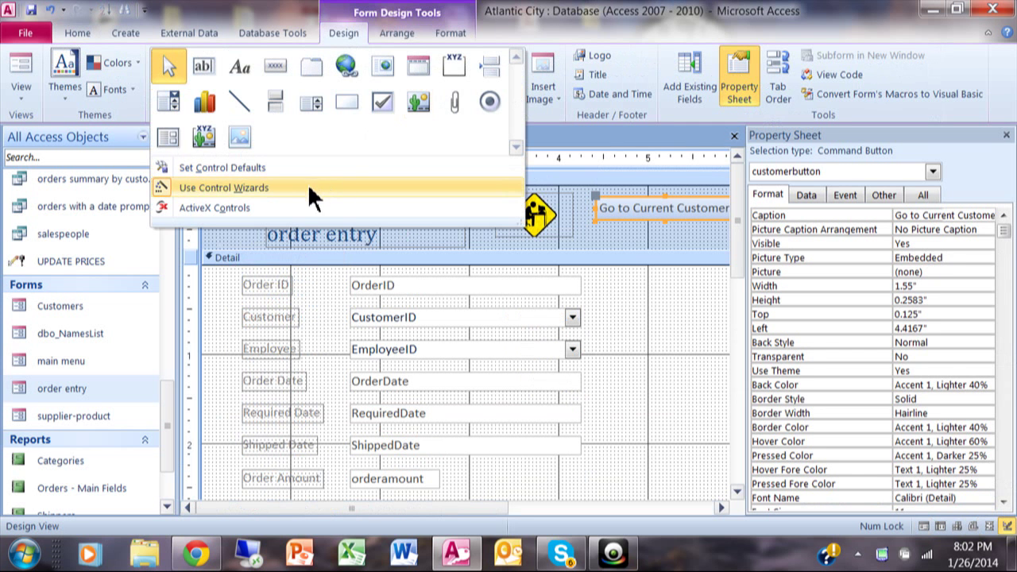
click(539, 190)
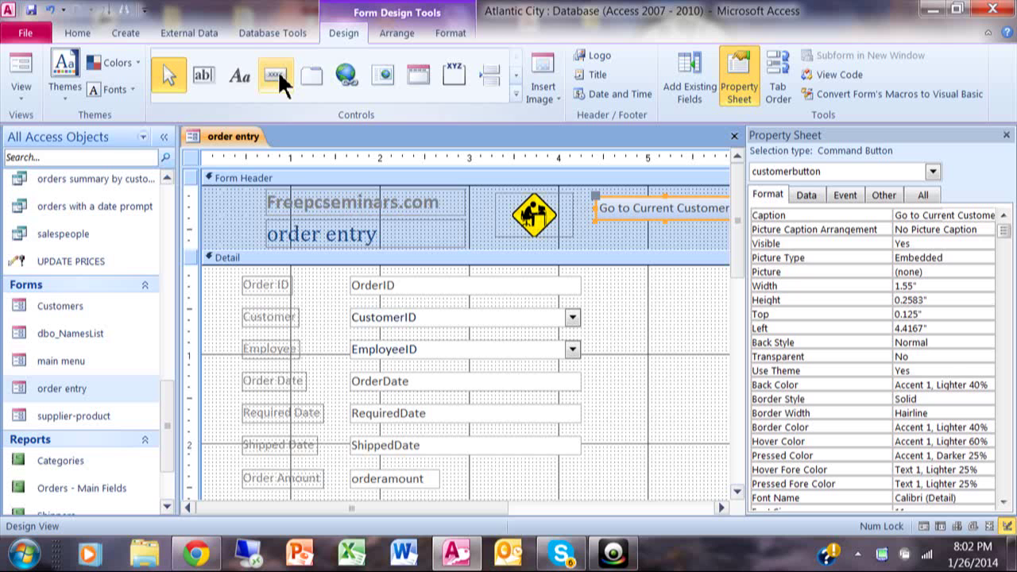